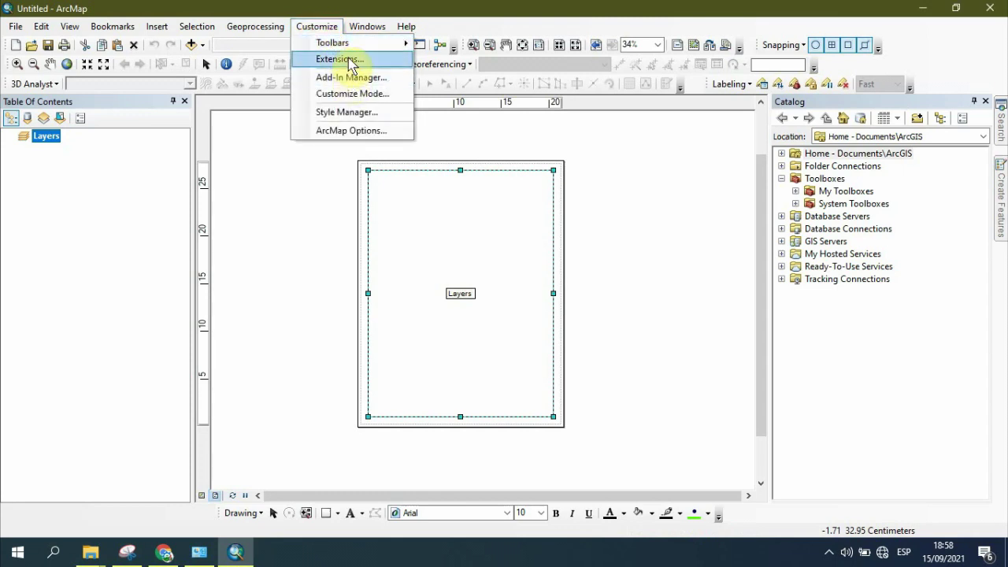
Step: Enable the 3D Analyst, ArcScan, Publisher and Spatial Analyst extensions so that every listed extension is active
click(350, 61)
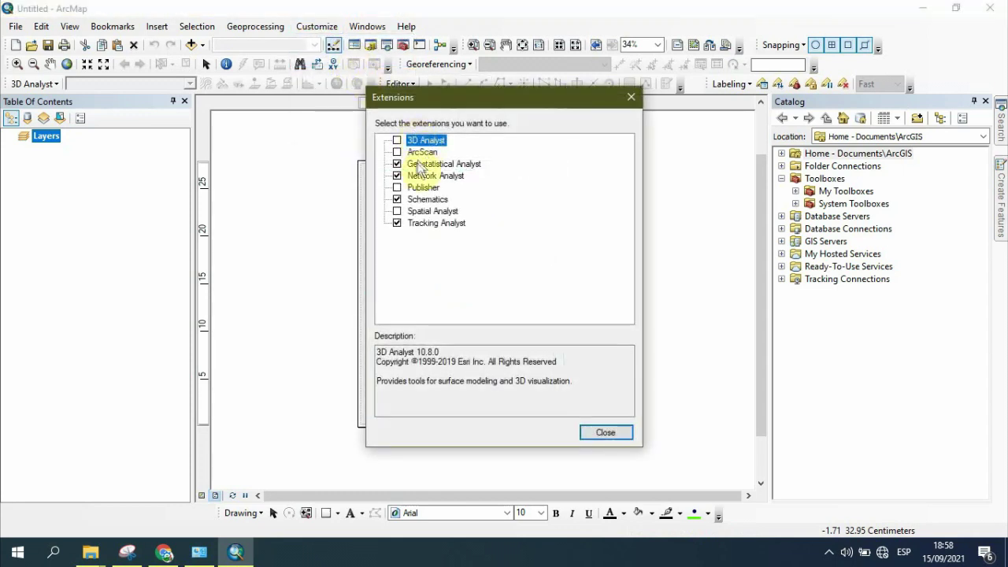
click(397, 152)
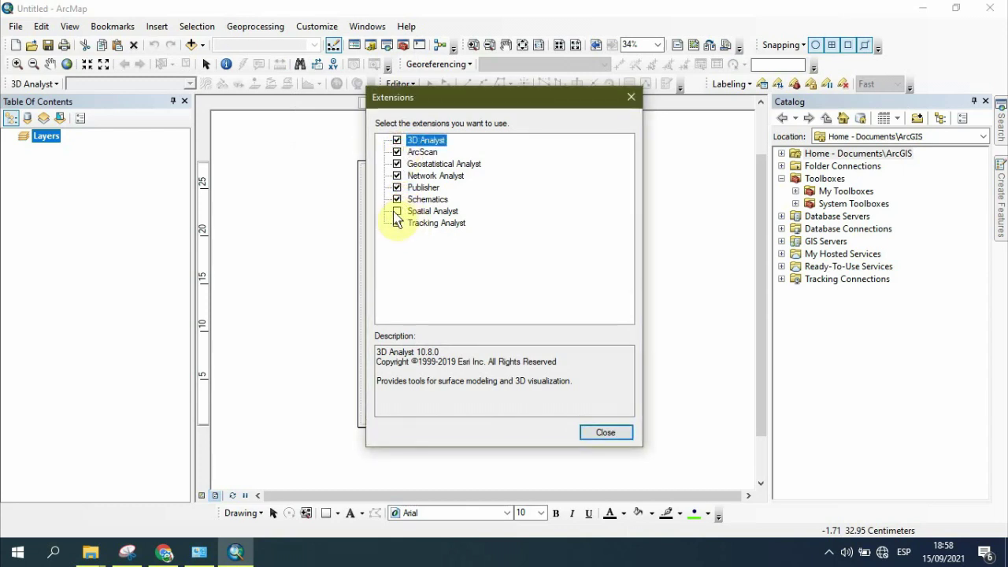
click(397, 211)
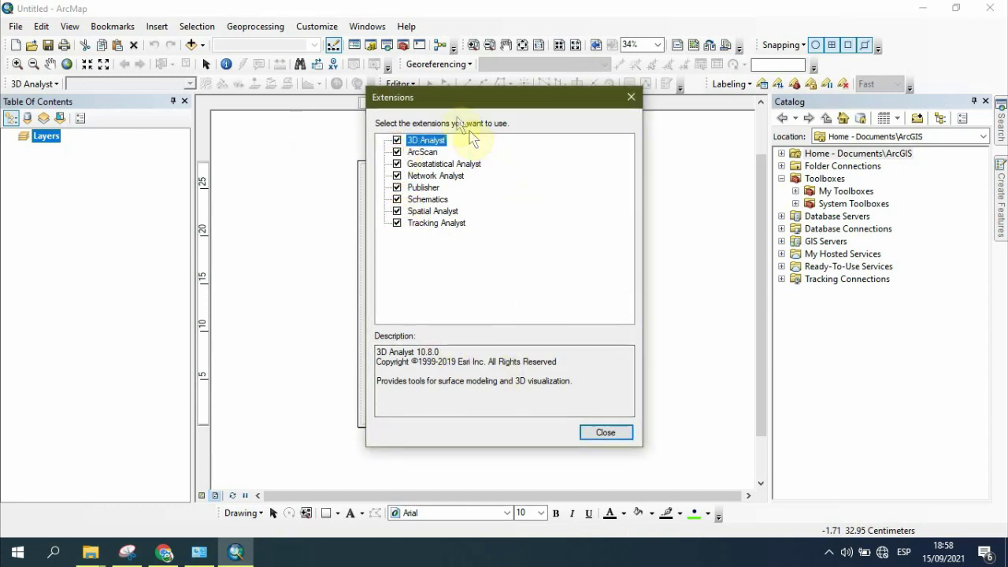
drag(460, 106, 421, 43)
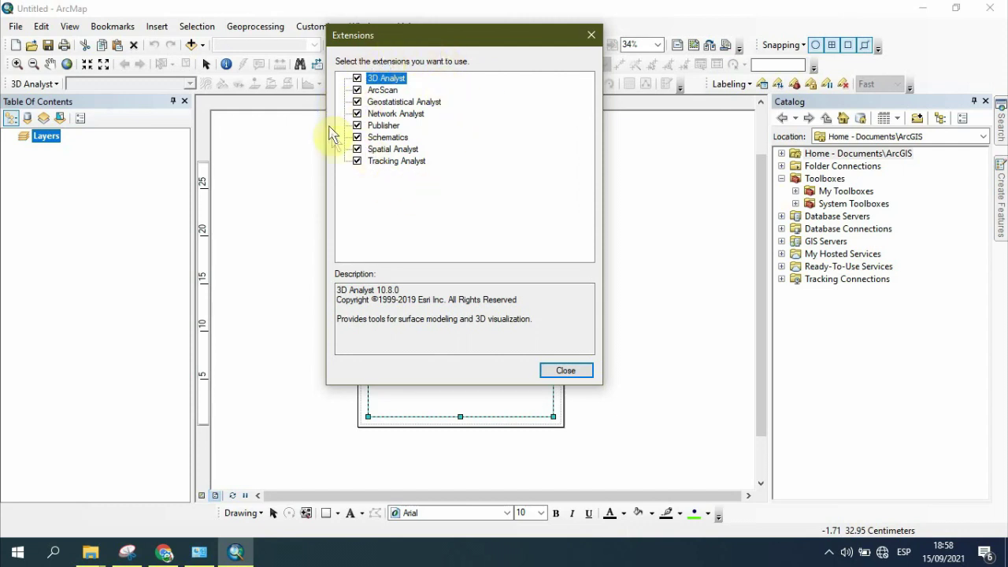
click(574, 374)
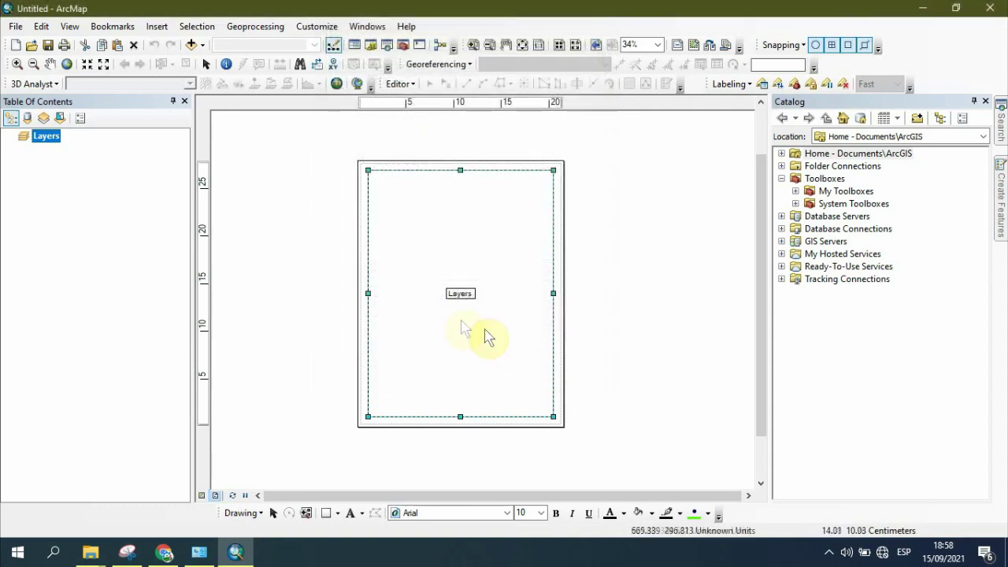
click(15, 26)
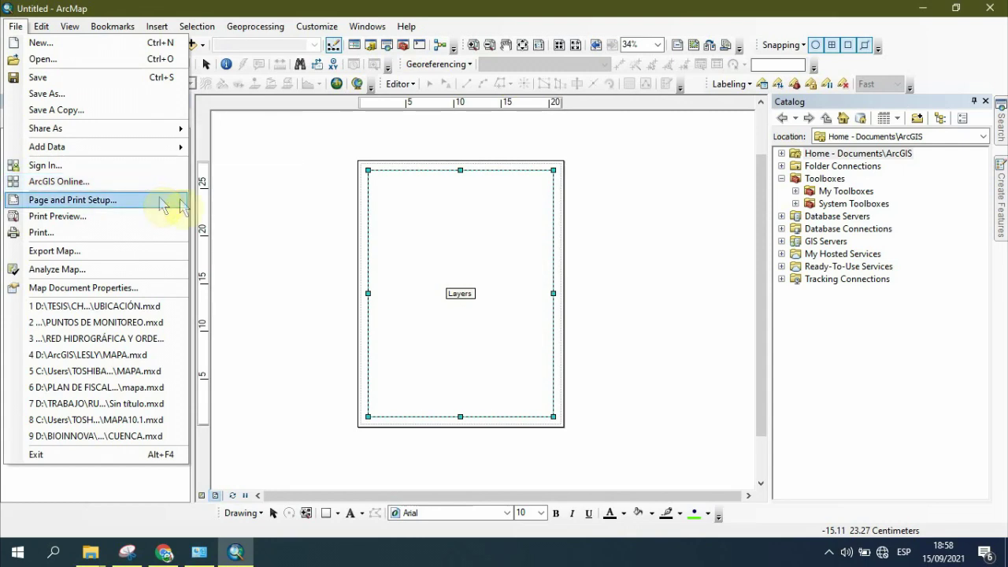
click(278, 212)
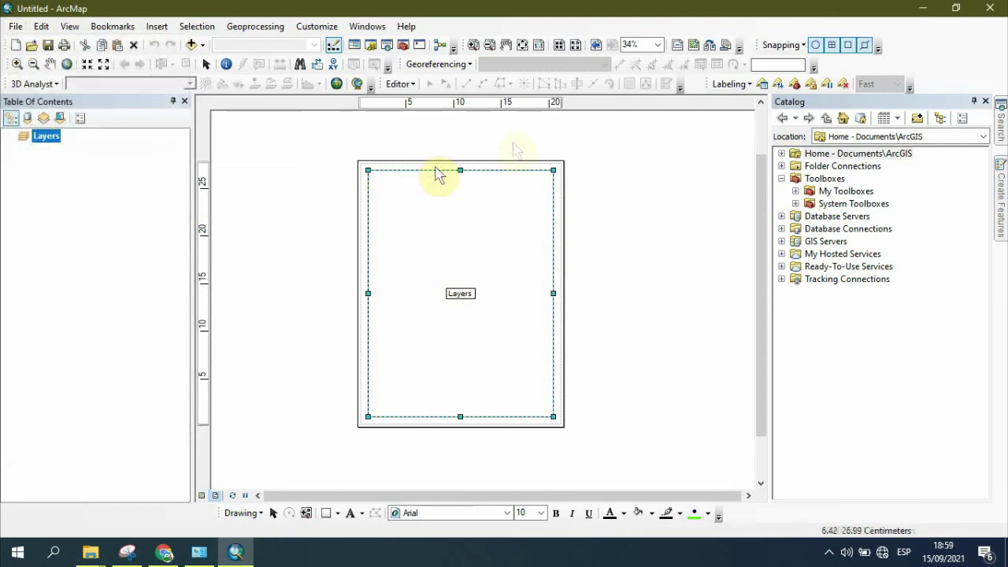
right_click(945, 57)
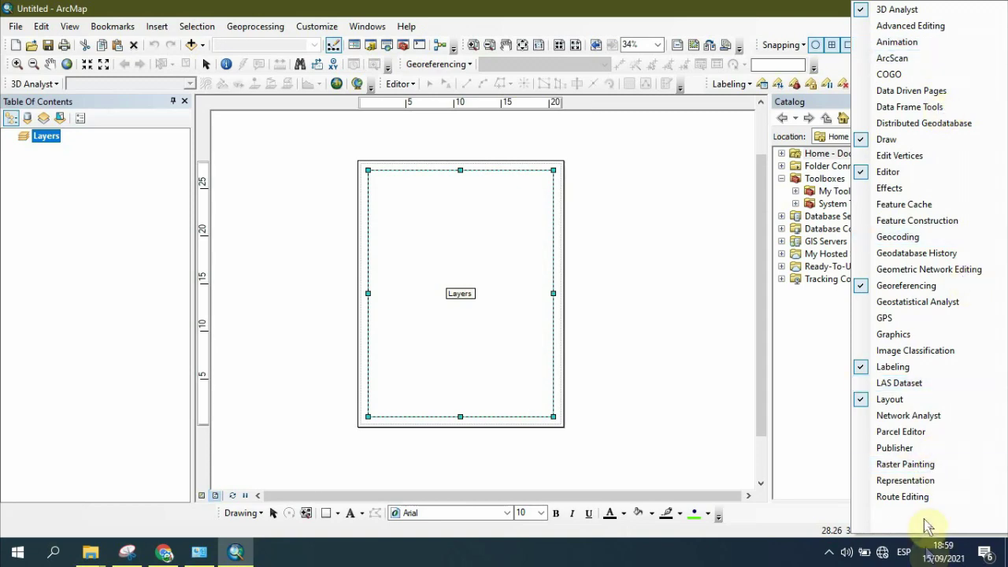
mouse_move(928, 526)
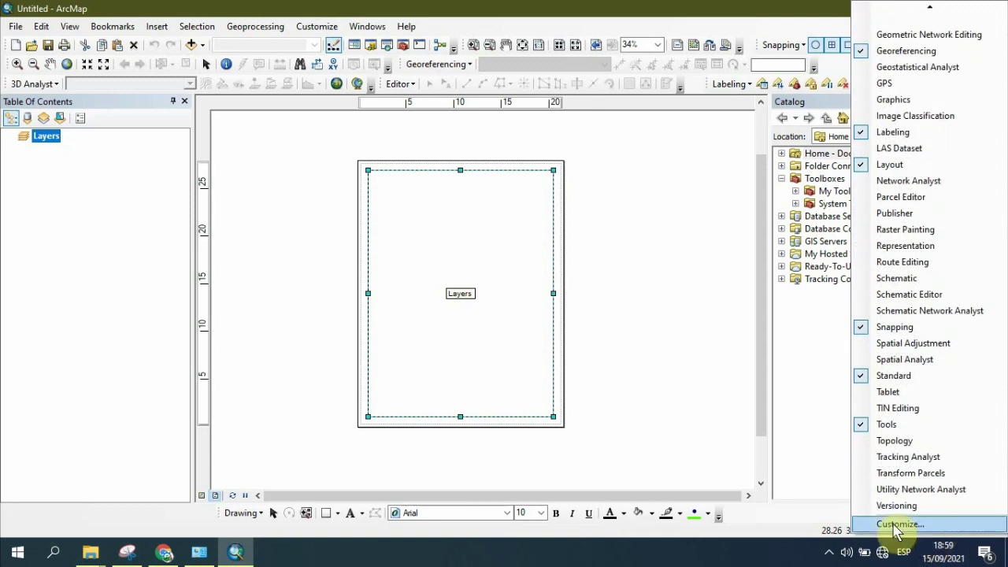
Step: Enter Customize Mode and open the keyboard shortcut settings for commands
click(319, 28)
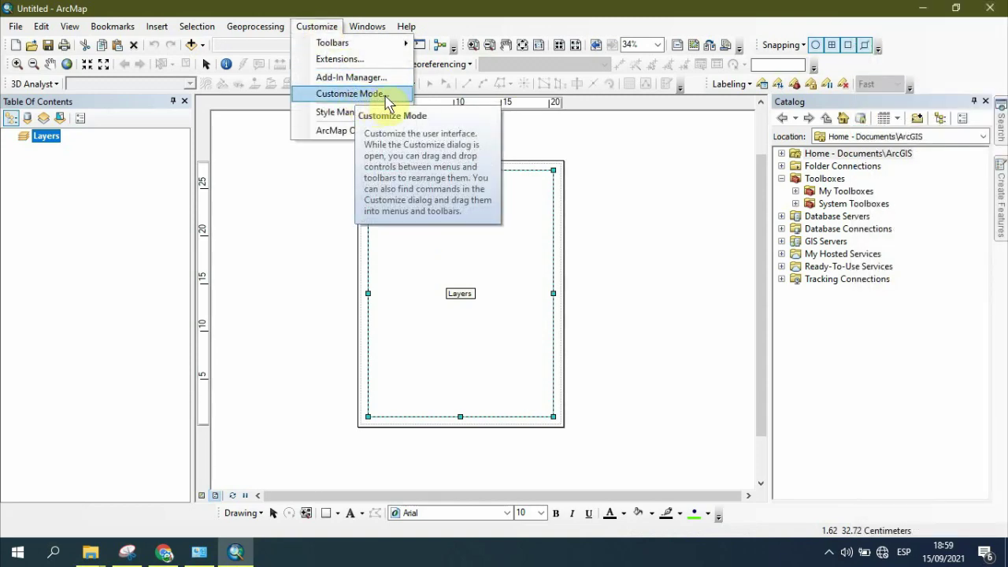
click(386, 102)
drag(446, 139, 430, 73)
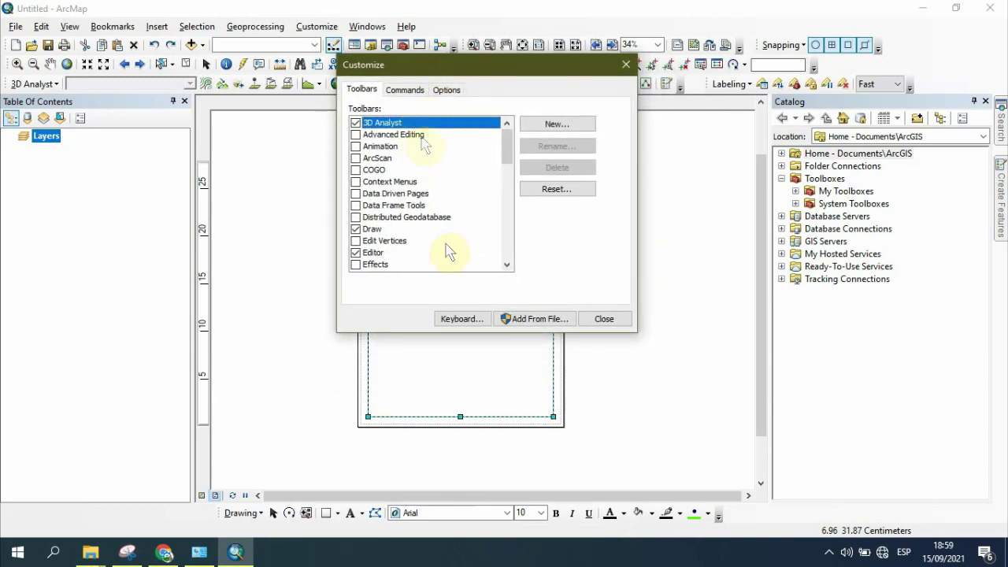
click(404, 90)
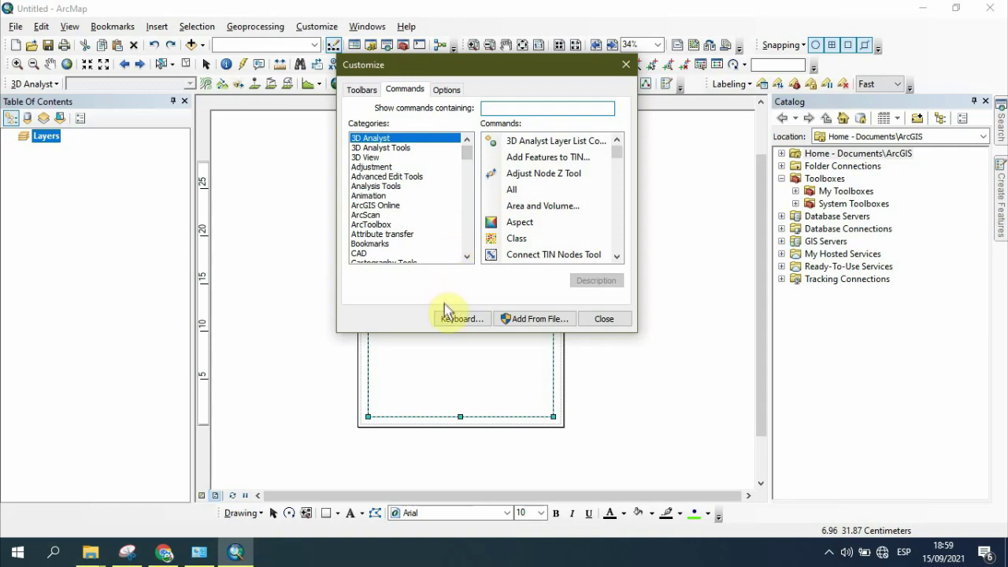
click(461, 320)
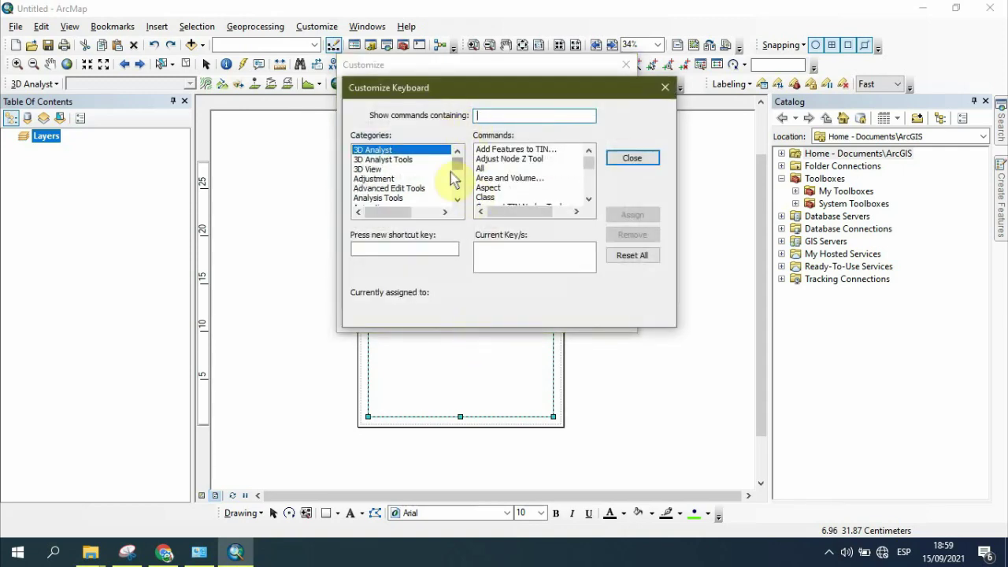
drag(423, 92, 432, 36)
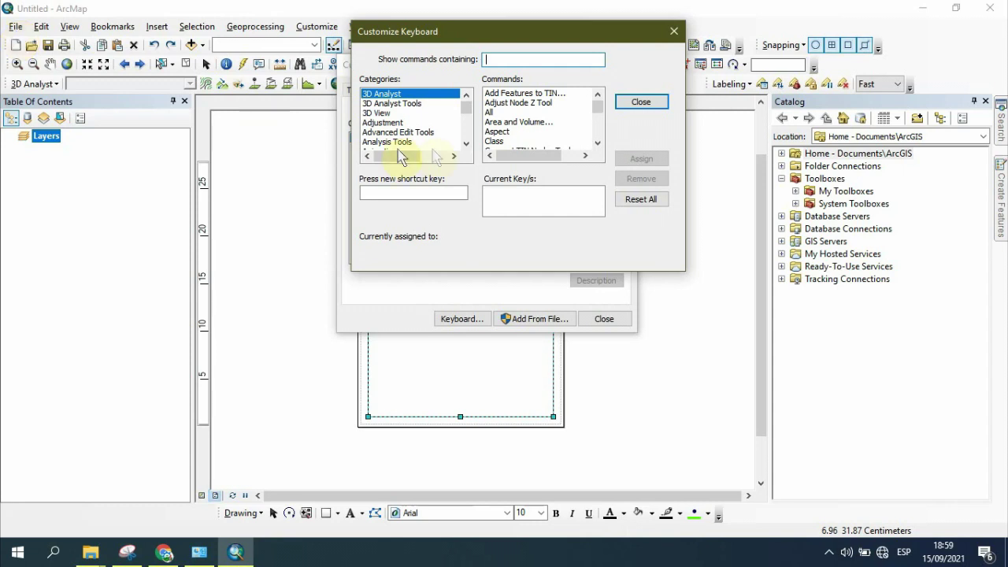
Step: Assign the shortcut Ctrl+E to the Export Map command in the File category
click(467, 145)
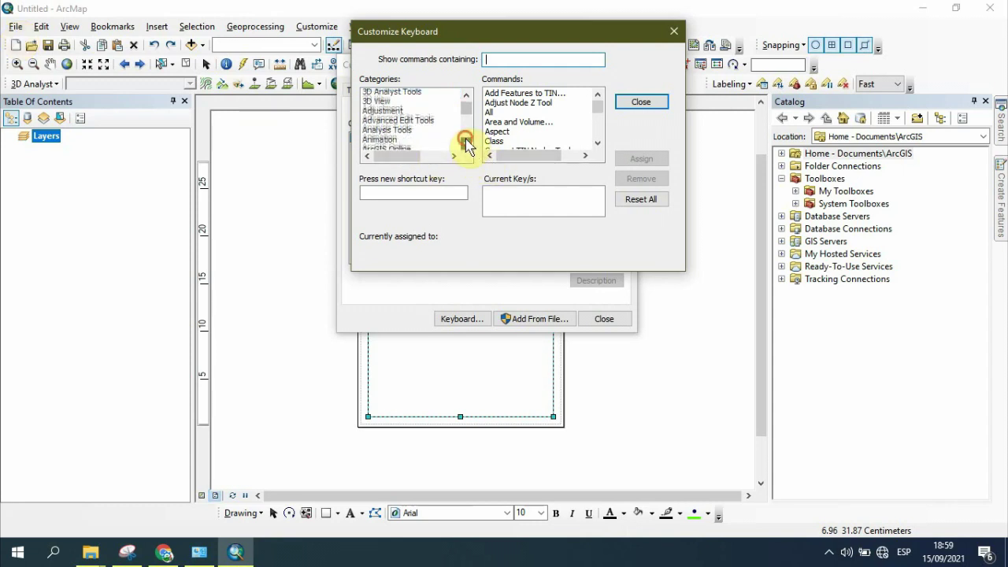
scroll(418, 135, down, 5)
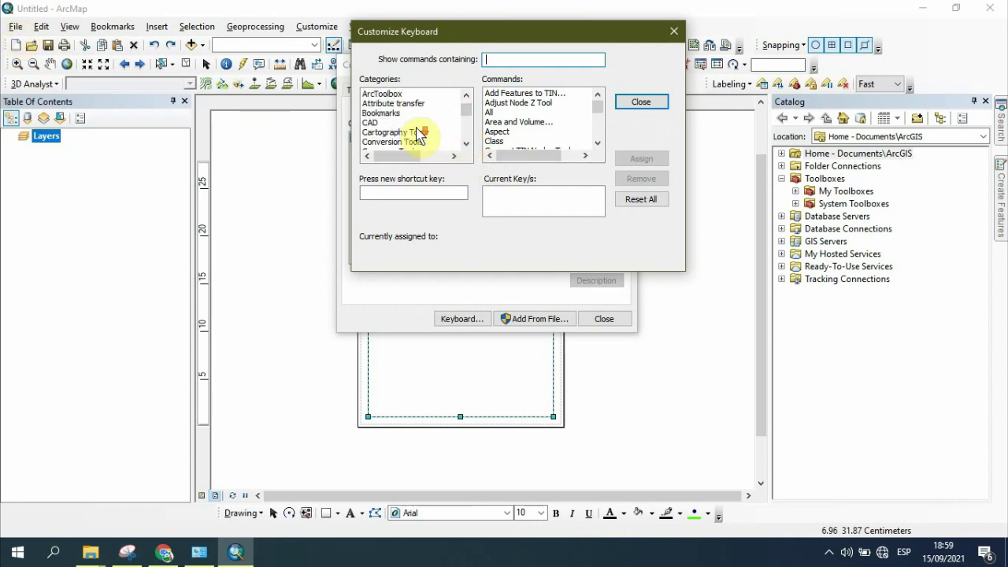
scroll(417, 136, down, 3)
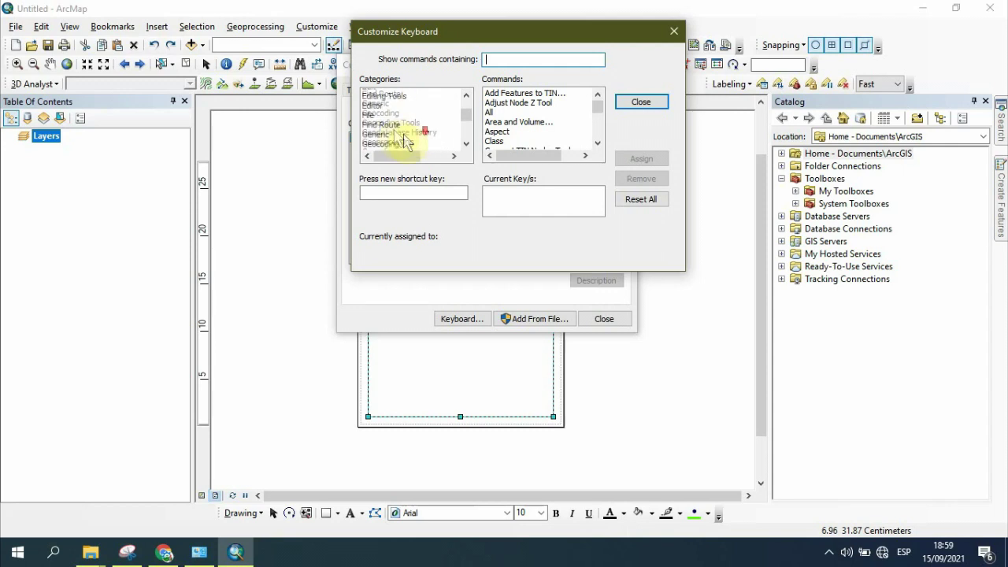
scroll(387, 141, up, 3)
scroll(378, 141, down, 2)
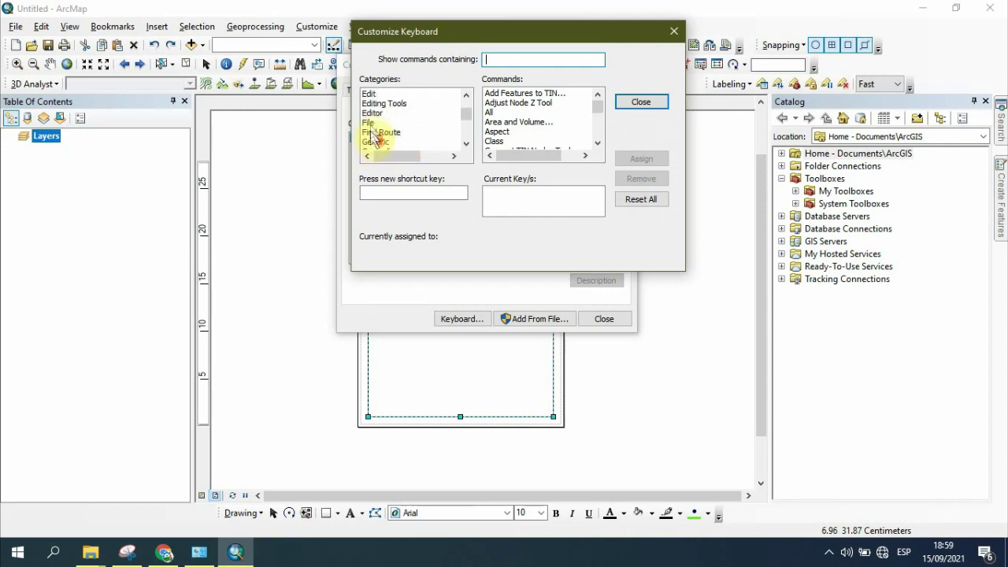
click(375, 124)
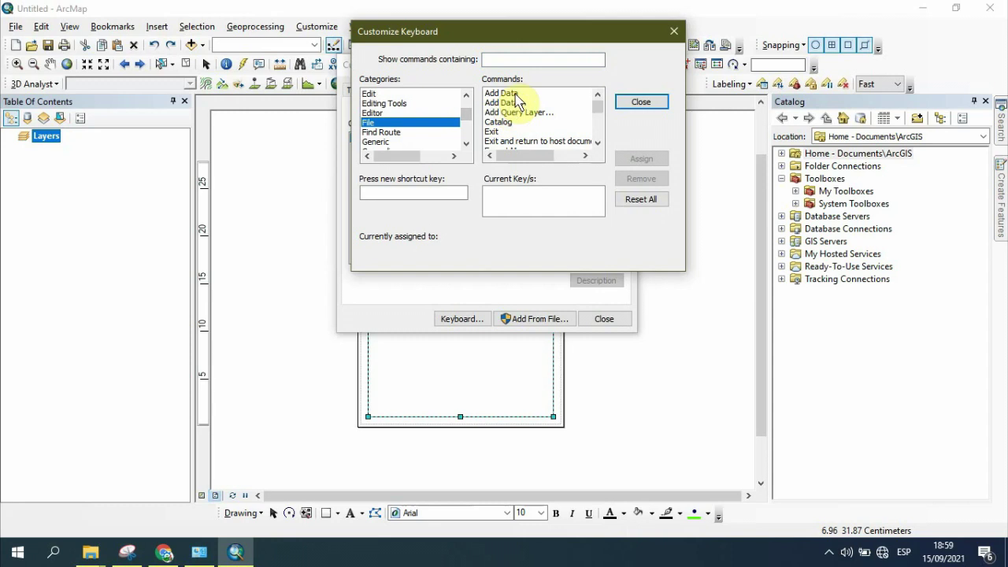
mouse_move(598, 105)
mouse_down()
mouse_move(601, 135)
mouse_move(603, 105)
mouse_up()
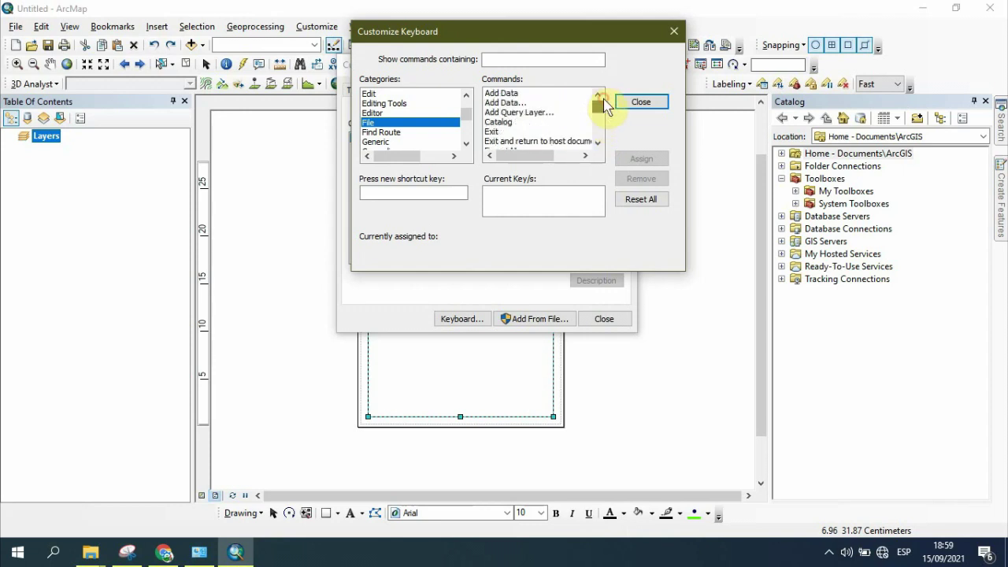
scroll(527, 126, down, 3)
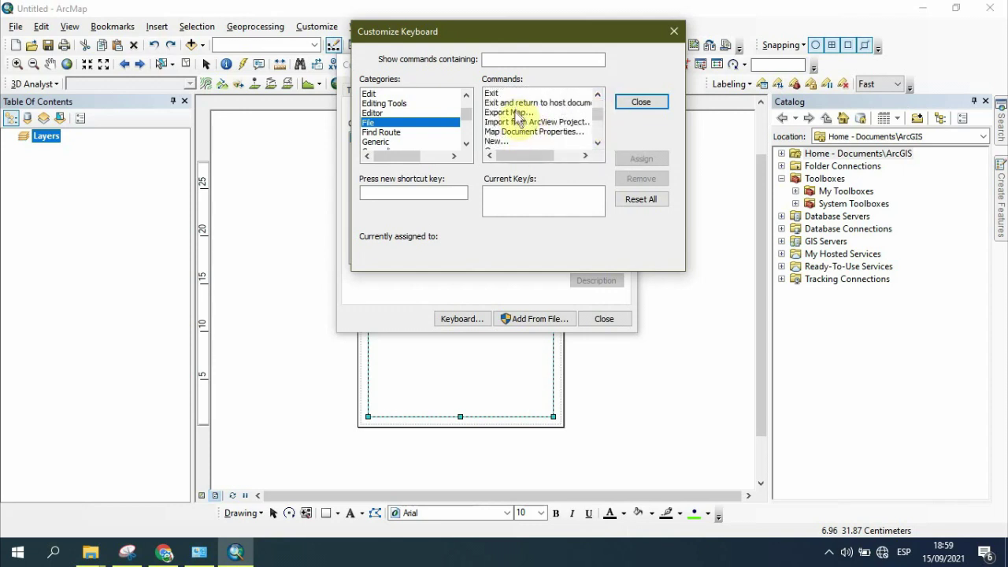
click(518, 114)
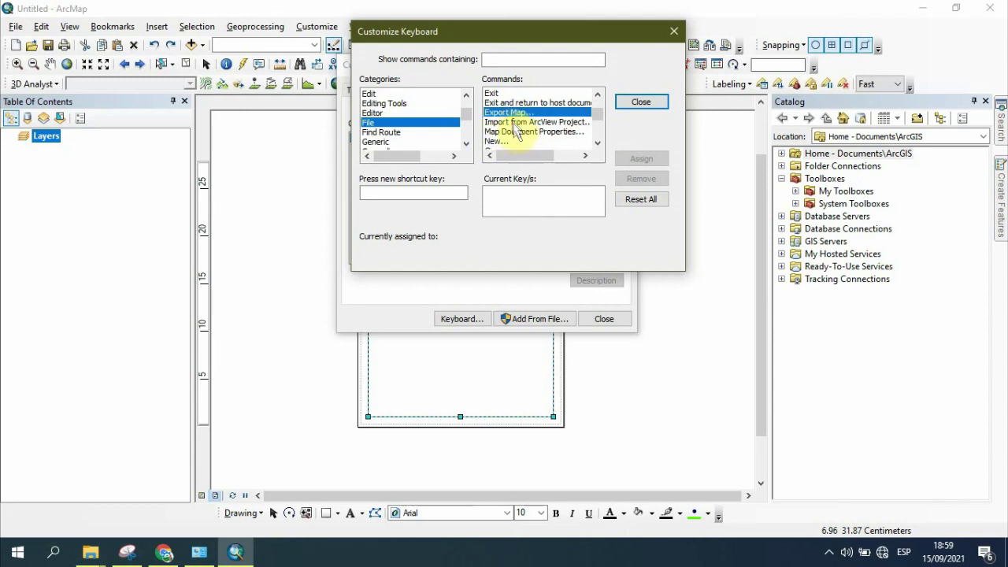
click(407, 193)
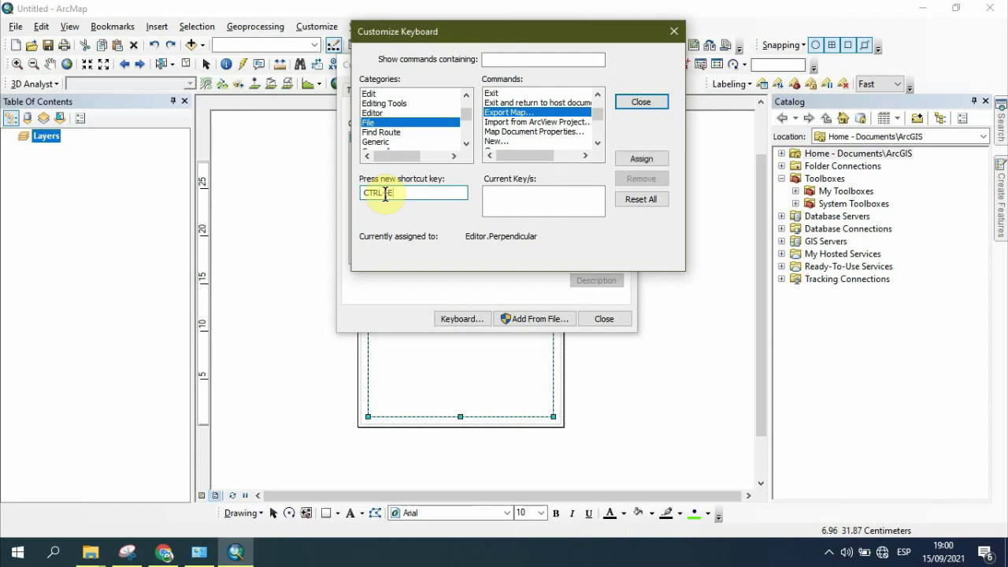
click(651, 160)
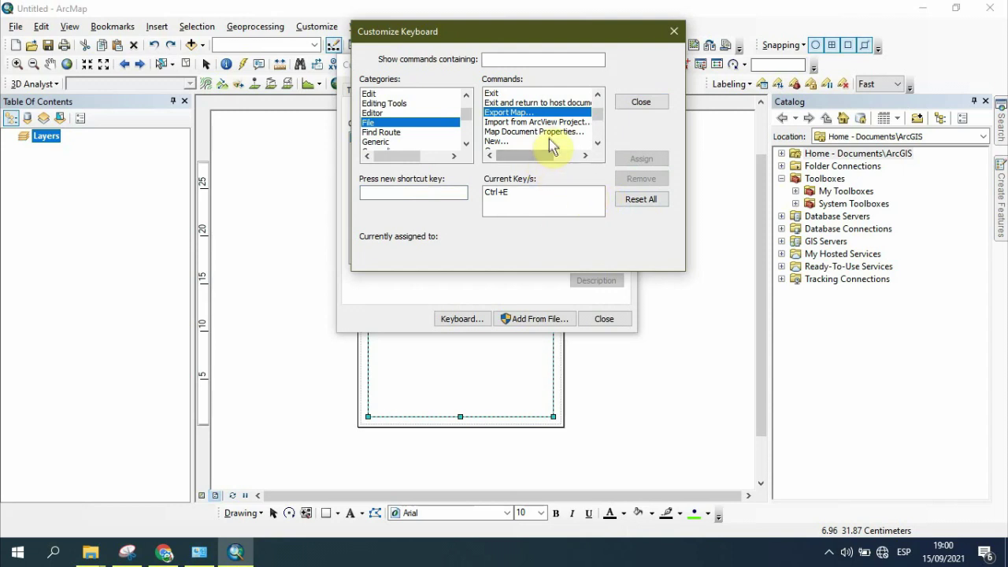
Step: Assign the shortcut Ctrl+H to the Page and Print Setup command in the File category
scroll(546, 140, down, 2)
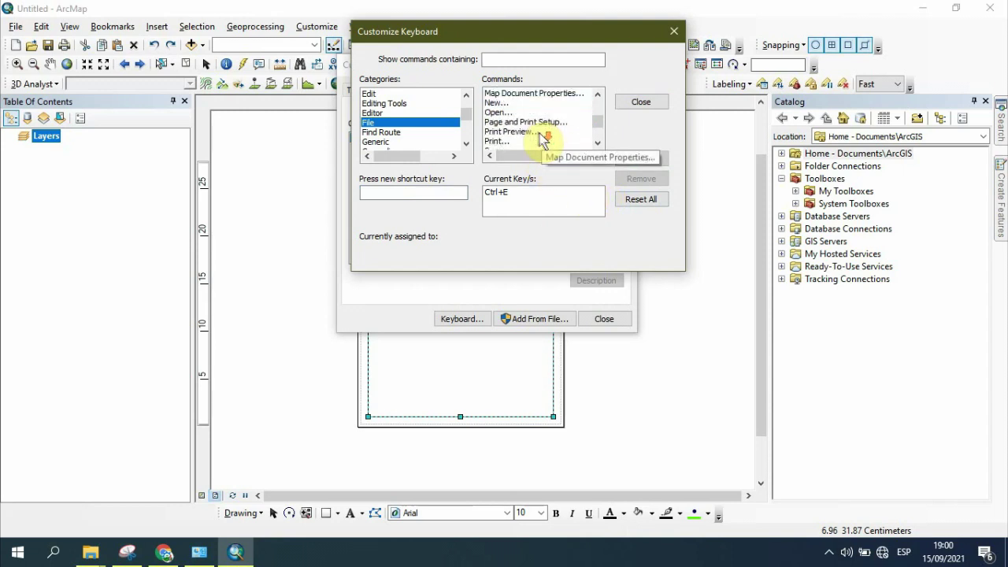
click(532, 124)
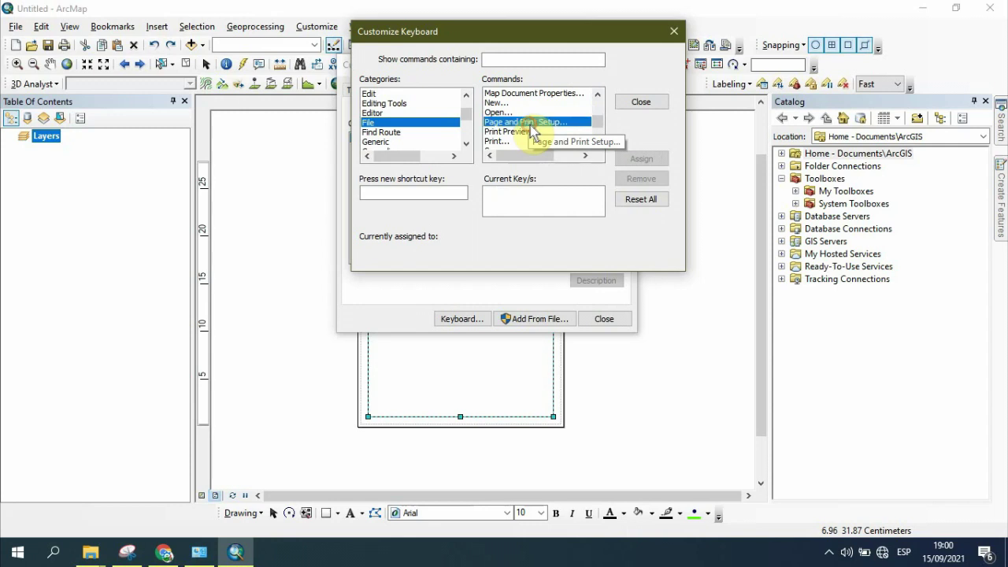
click(404, 193)
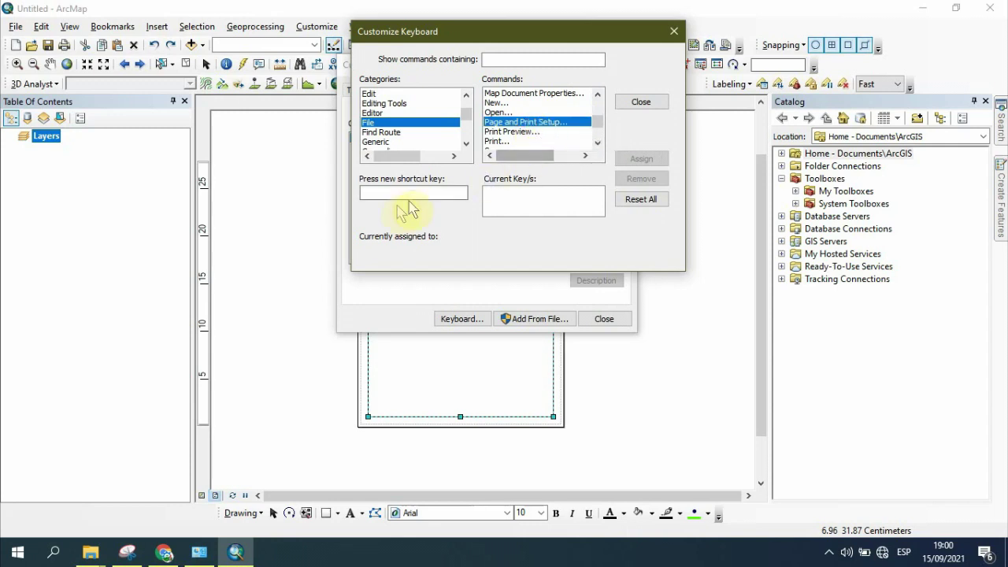
click(408, 193)
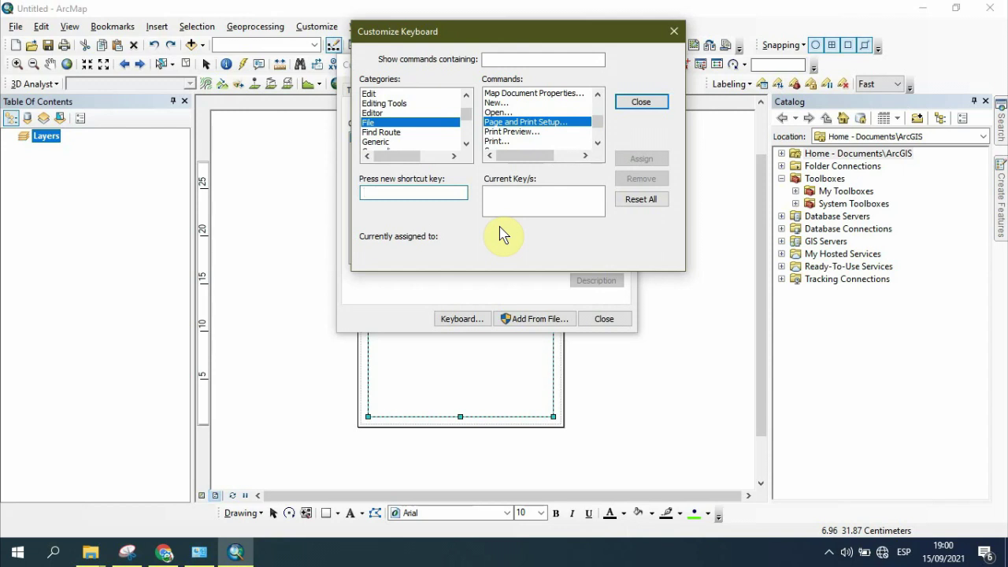
key(ctrl+h)
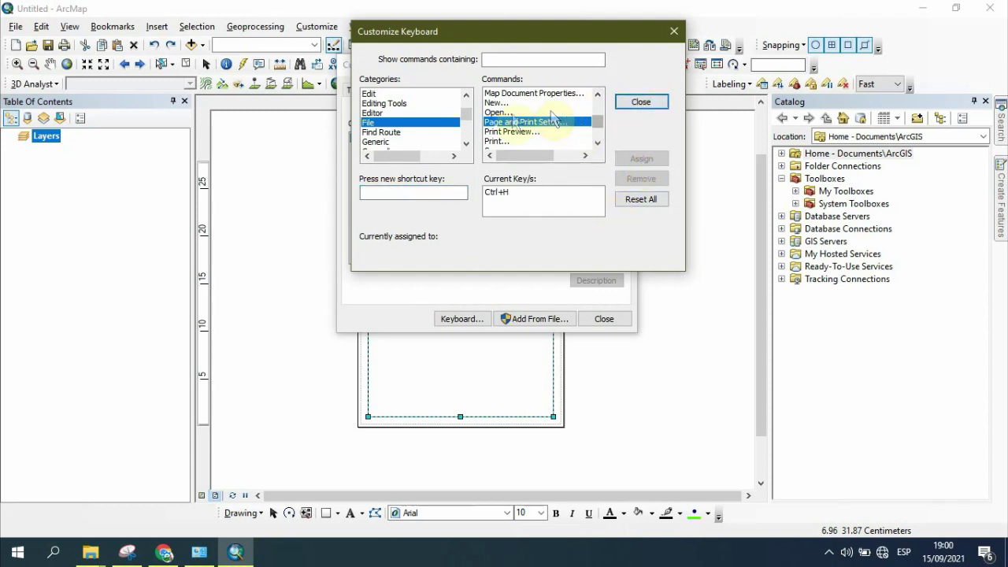
Step: Look through the File category's commands and check which shortcut is assigned to New
scroll(520, 118, down, 1)
scroll(520, 120, down, 1)
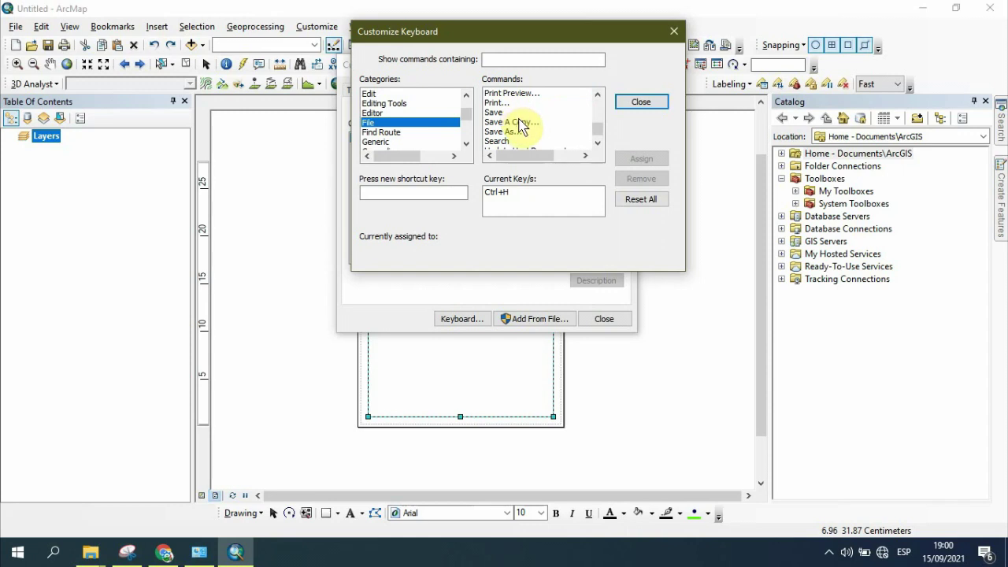
scroll(519, 136, up, 4)
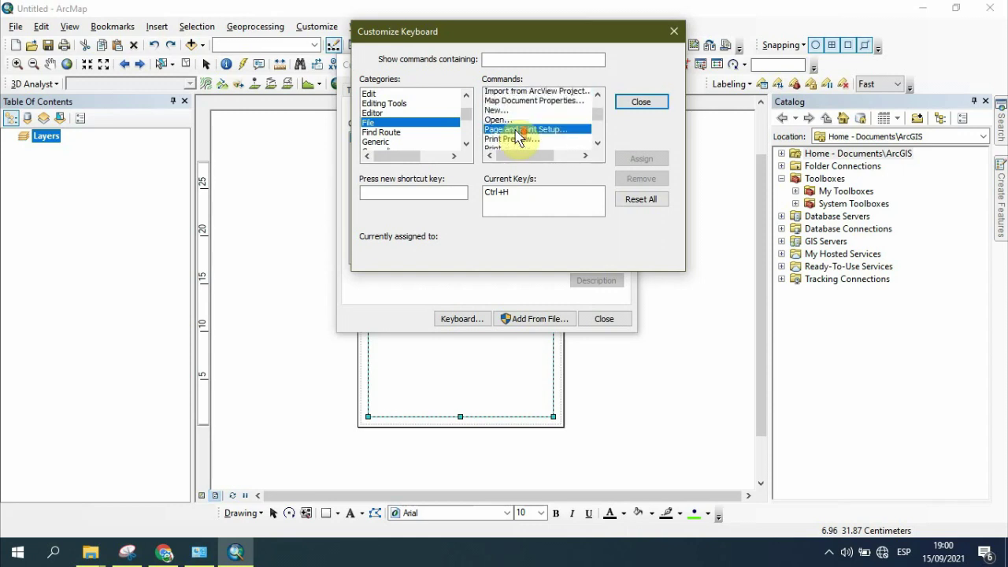
scroll(519, 138, down, 1)
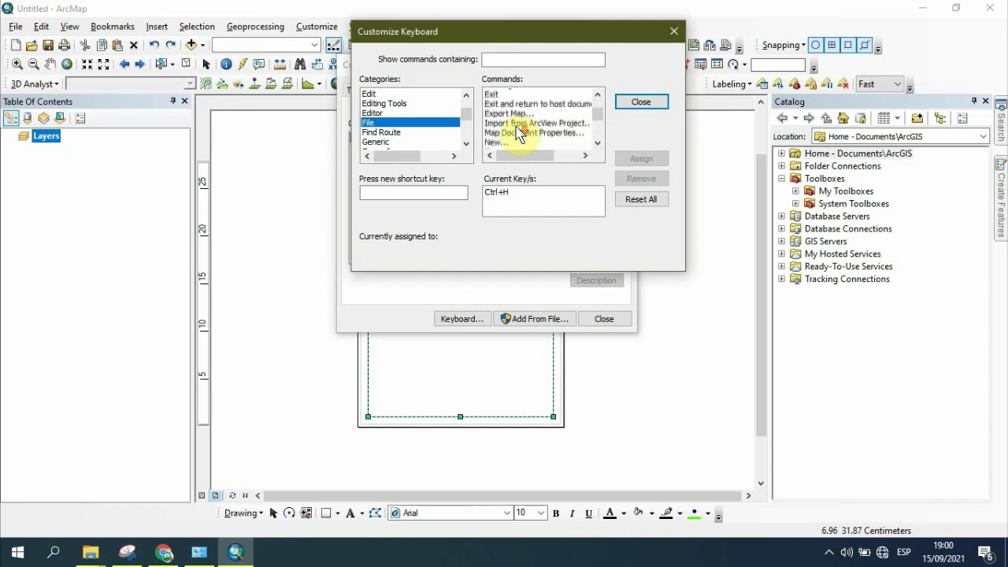
scroll(516, 146, down, 1)
click(498, 103)
click(523, 195)
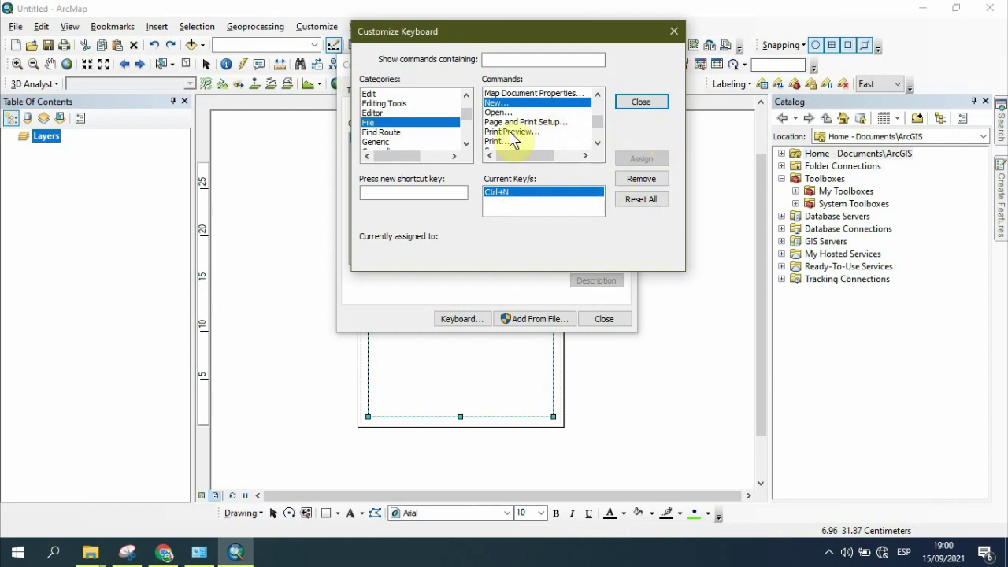
Step: Close the keyboard and Customize dialogs and check the shortcuts shown beside the File commands
click(641, 102)
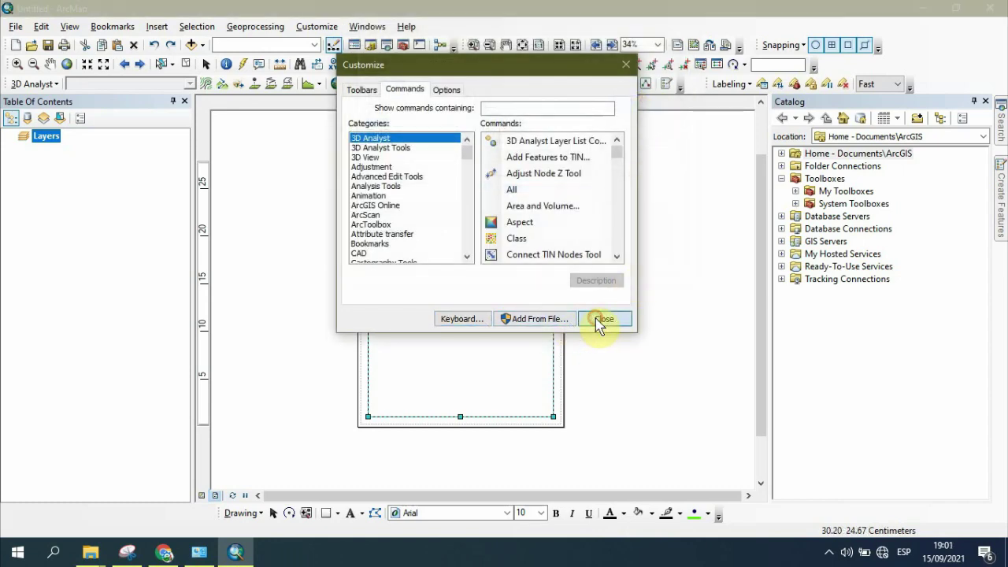
click(602, 320)
click(14, 26)
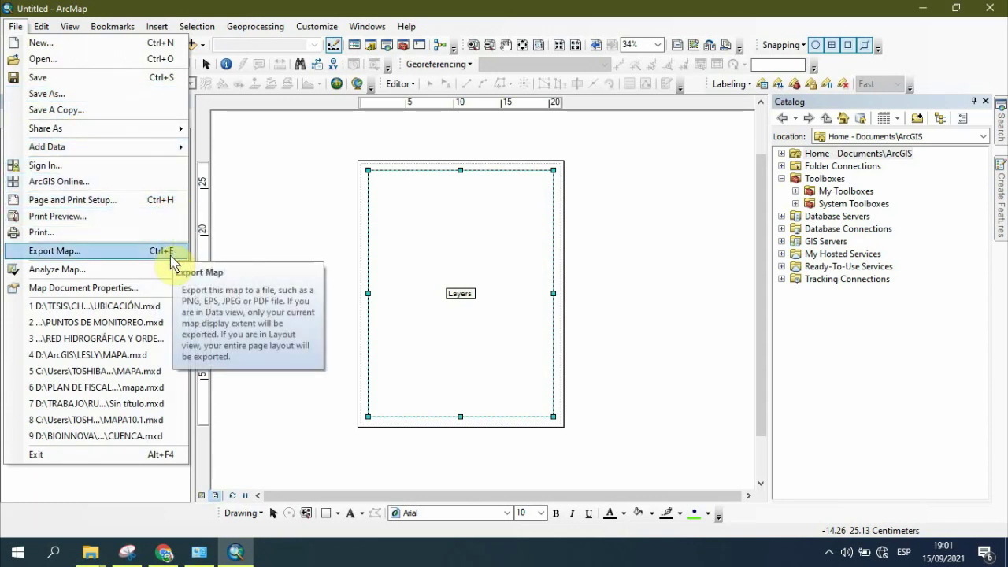
Step: Test the custom shortcuts for Page and Print Setup and Export Map, dismissing each dialog without changing or exporting anything
click(625, 241)
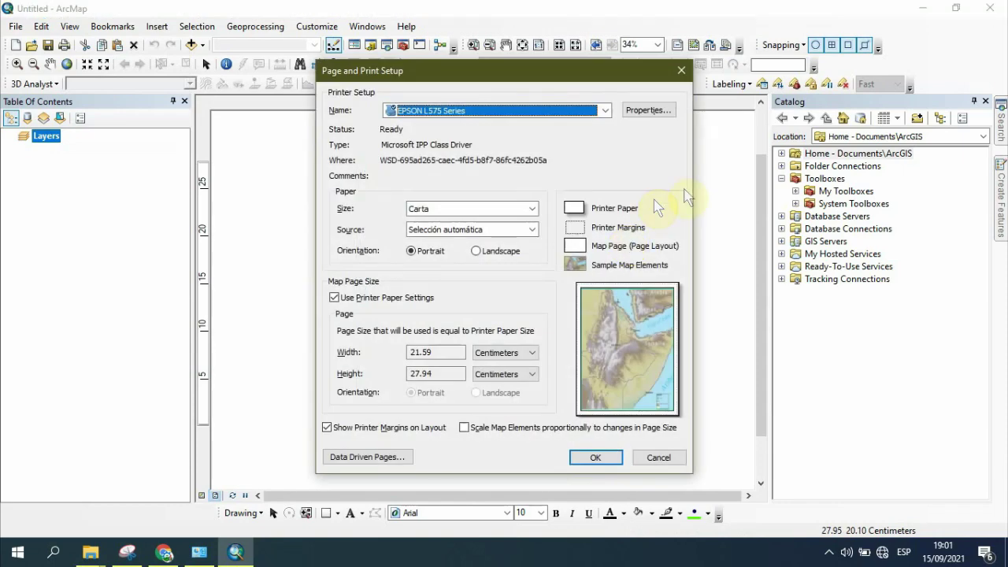
drag(444, 72, 435, 28)
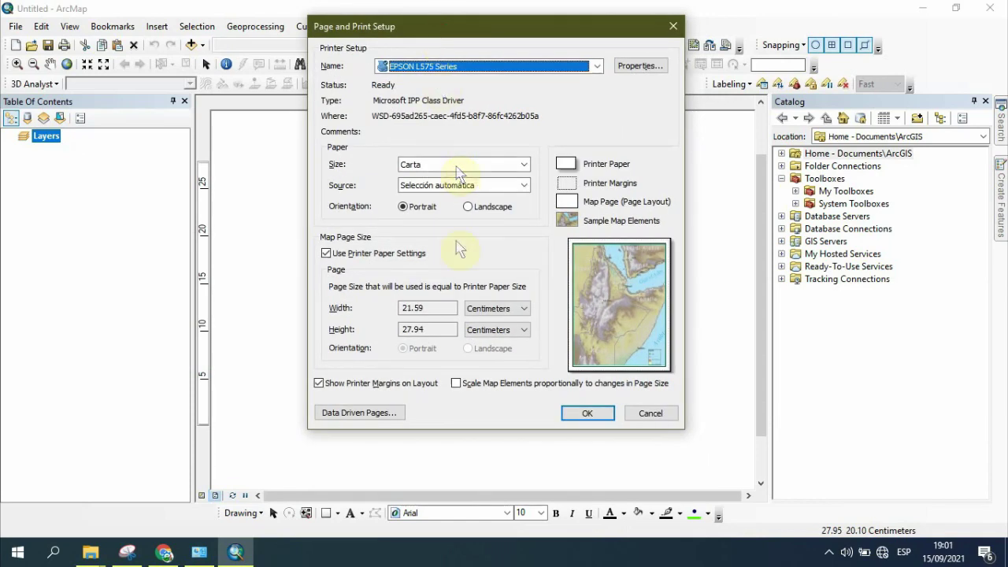
click(672, 26)
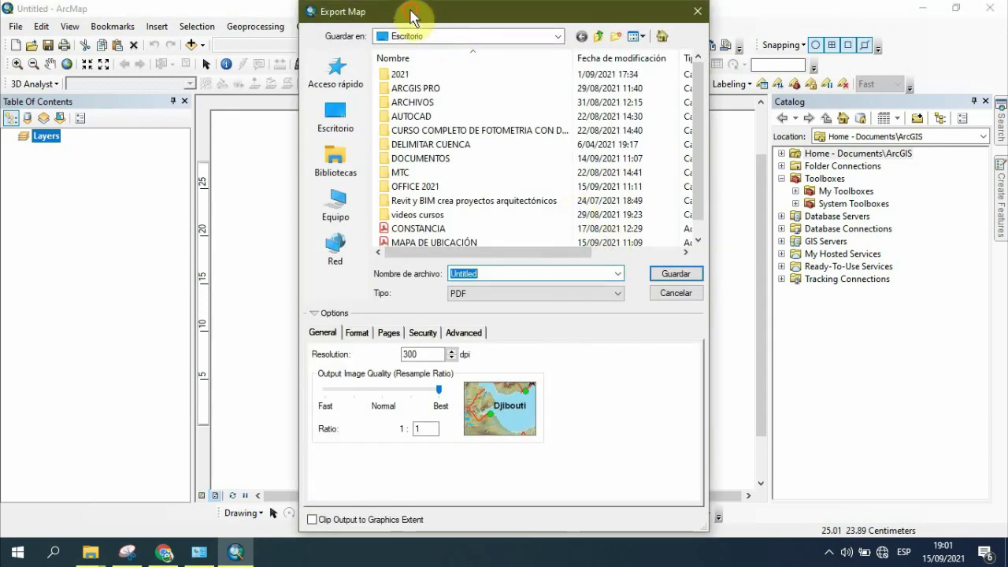
drag(411, 15, 379, 36)
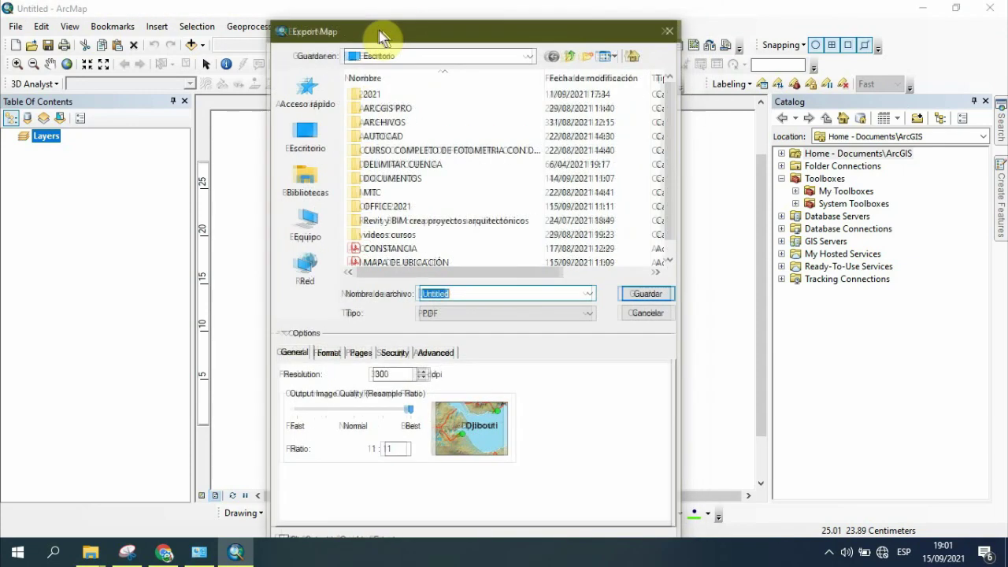
click(643, 313)
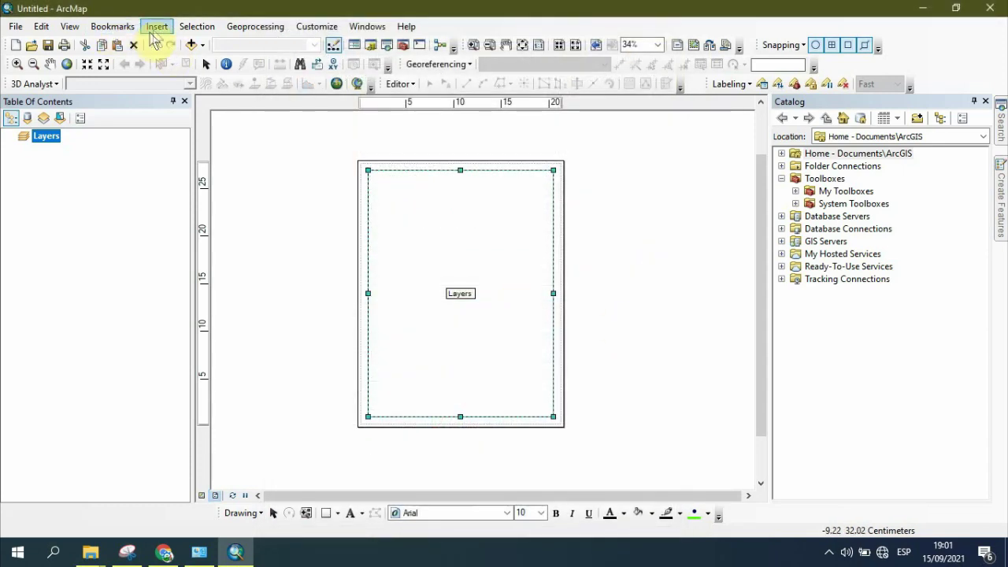
Step: Look through the commands for inserting map layout elements and check whether they have shortcuts
click(155, 28)
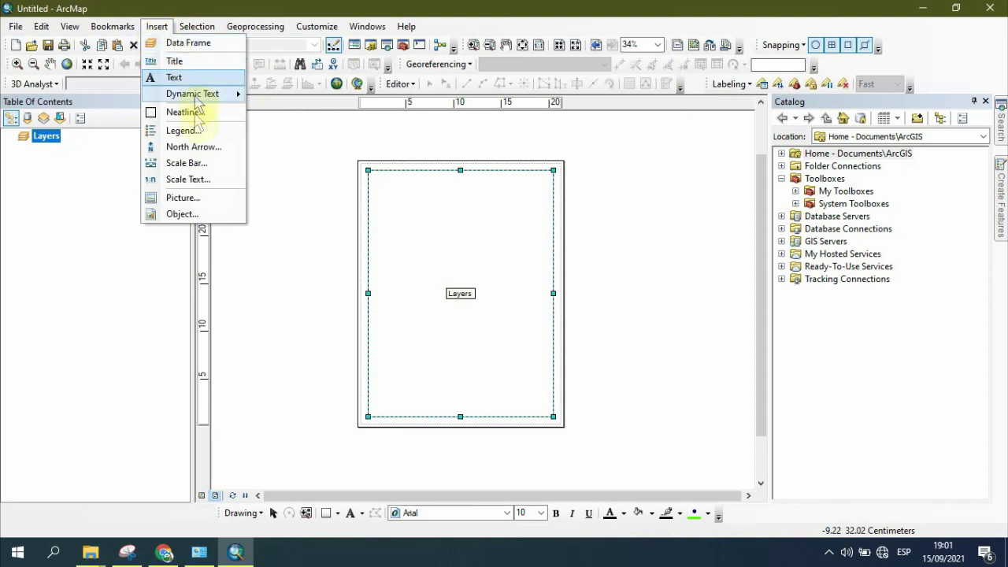